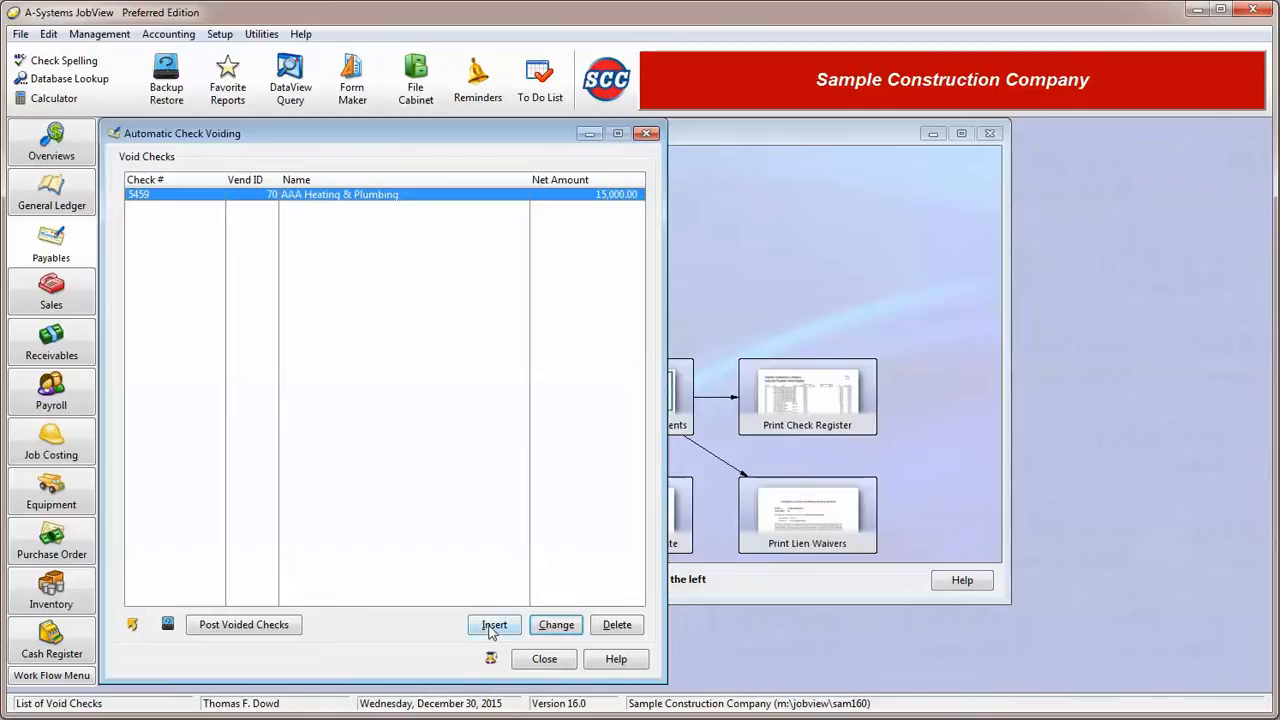
Add a voided check entry for vendor ABC Electric Corporation and choose check number 5461.
click(492, 626)
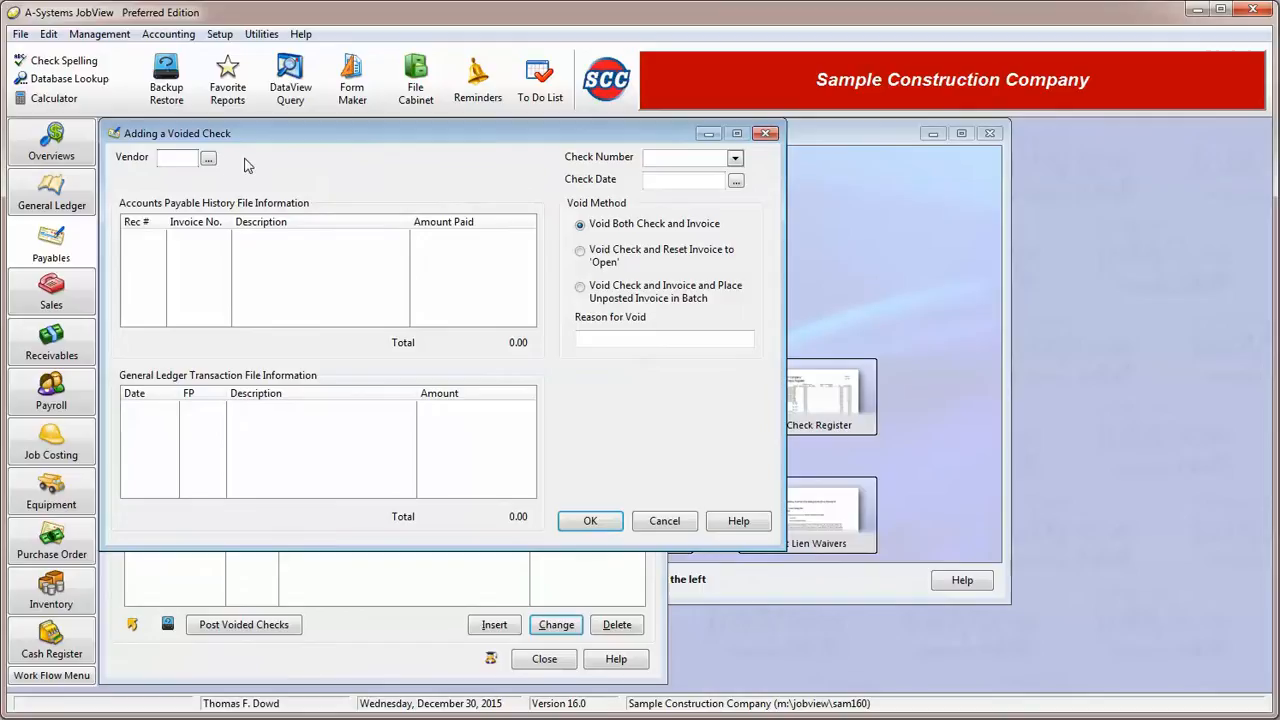
click(208, 159)
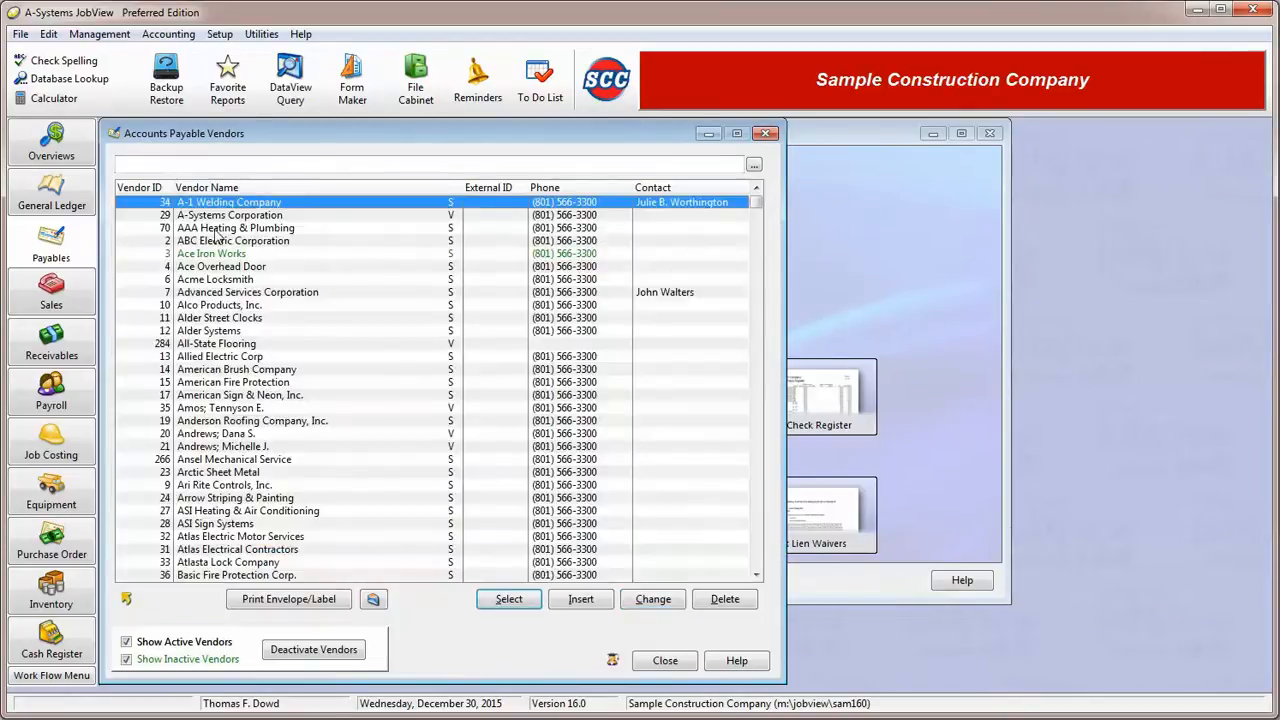
double_click(218, 241)
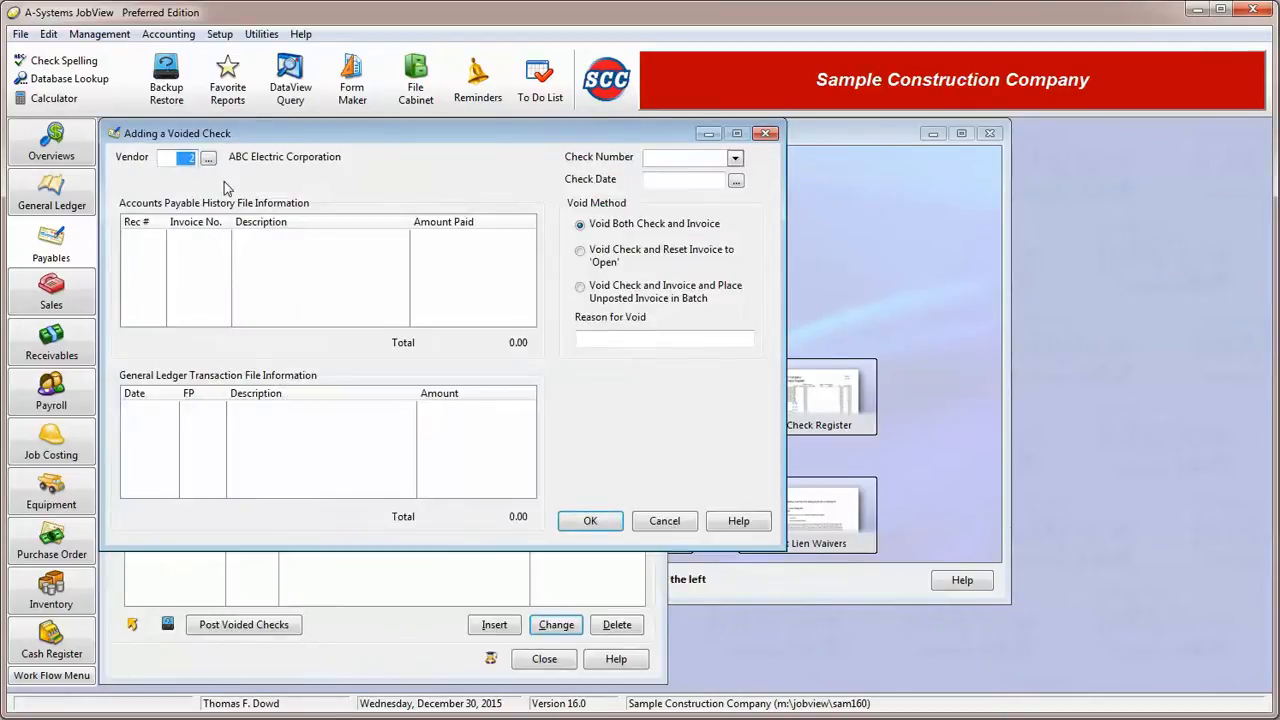
click(736, 158)
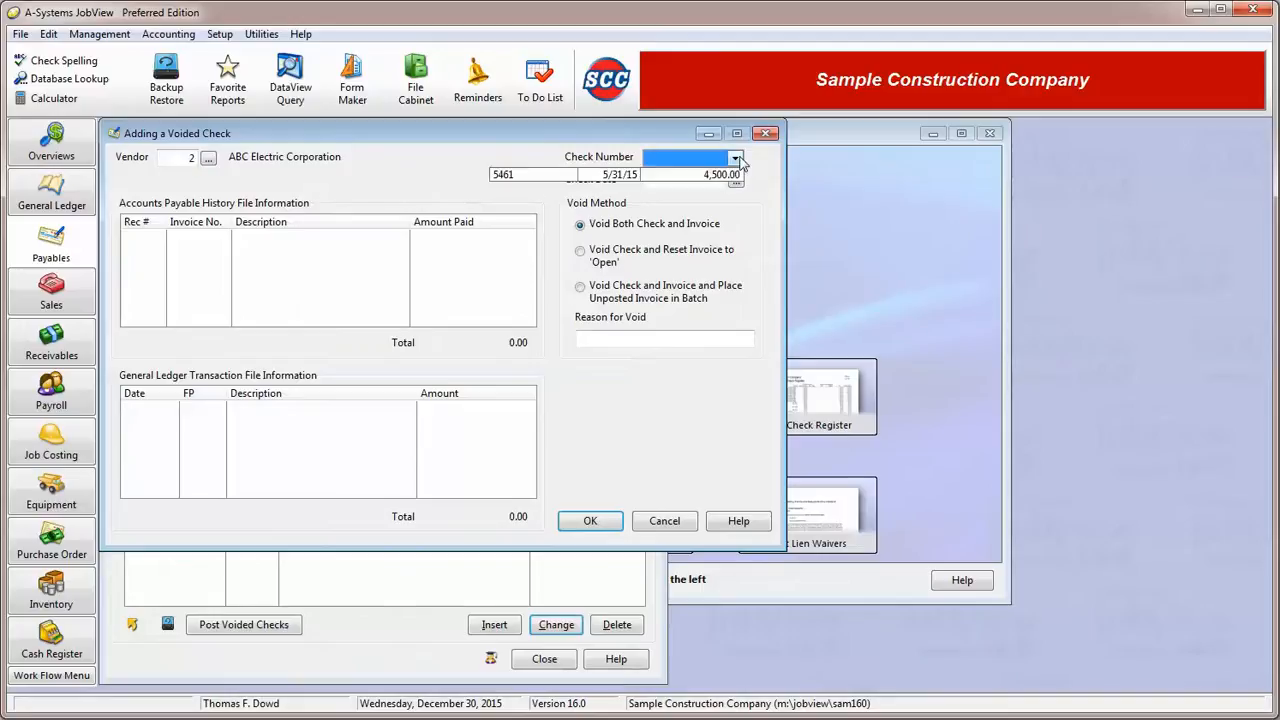
click(510, 175)
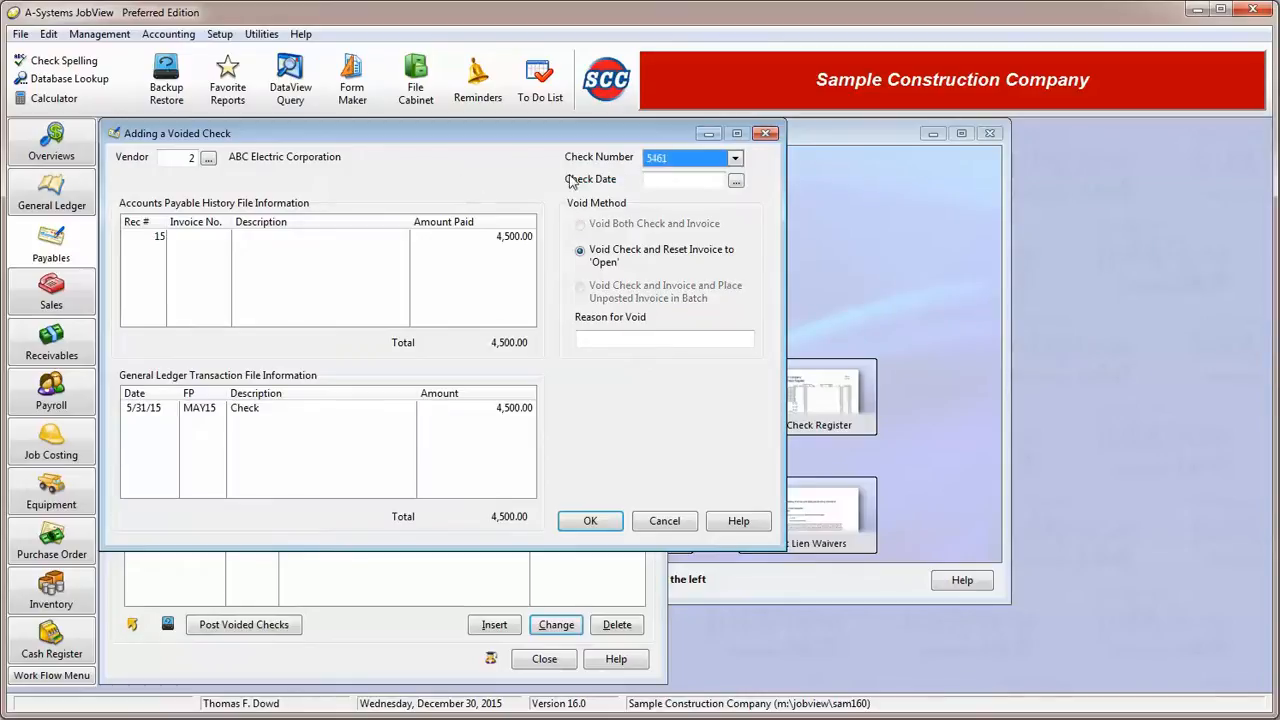
click(697, 163)
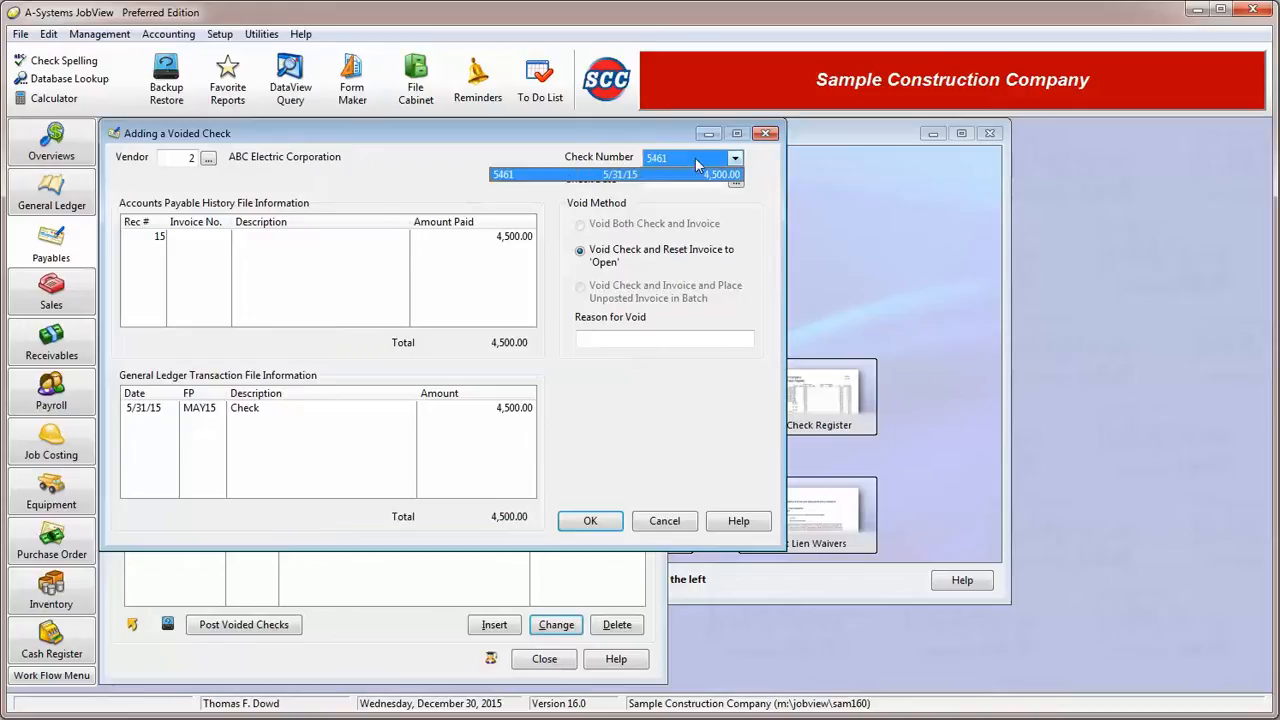
click(553, 177)
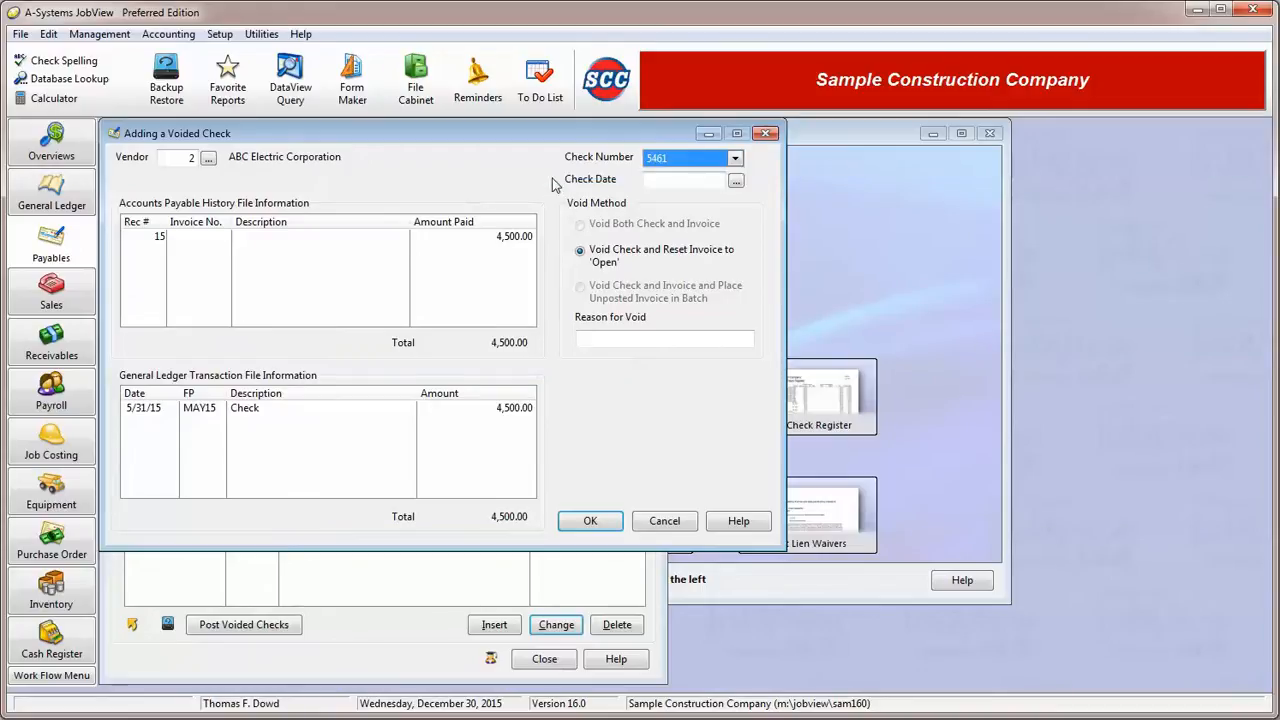
Review the check's payables history and general ledger records, and save the voided check entry.
click(715, 180)
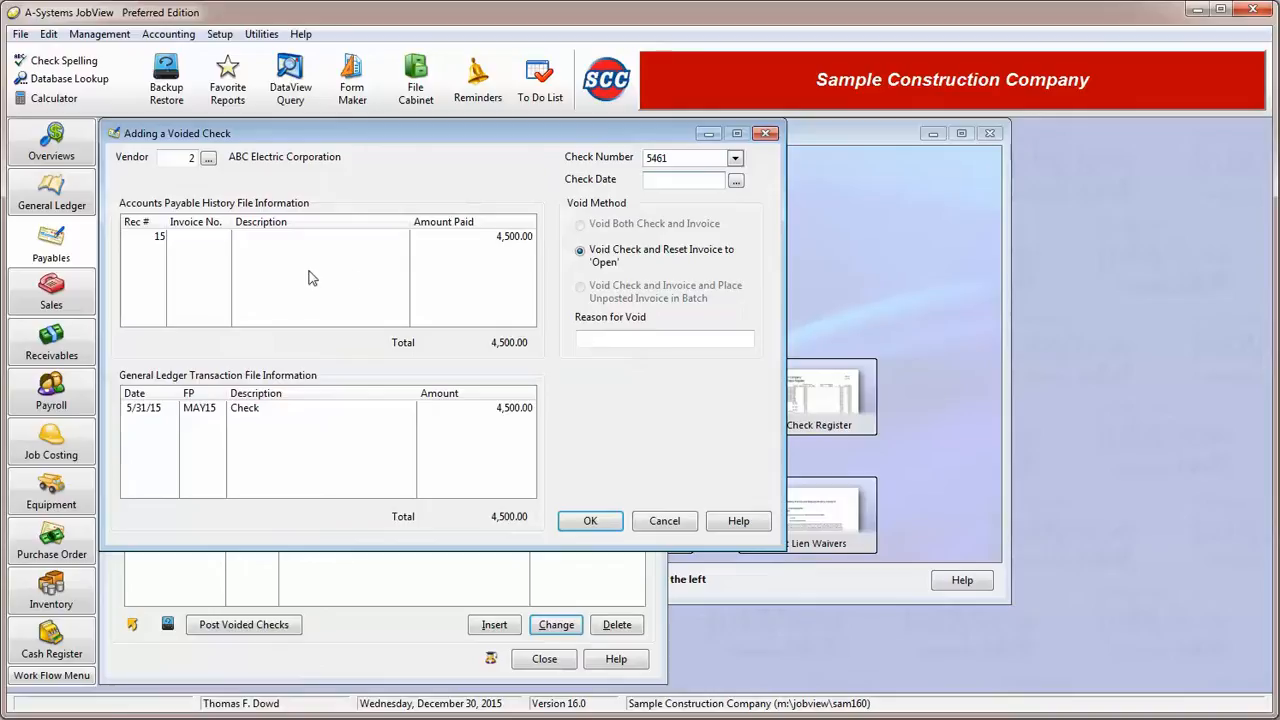
click(210, 240)
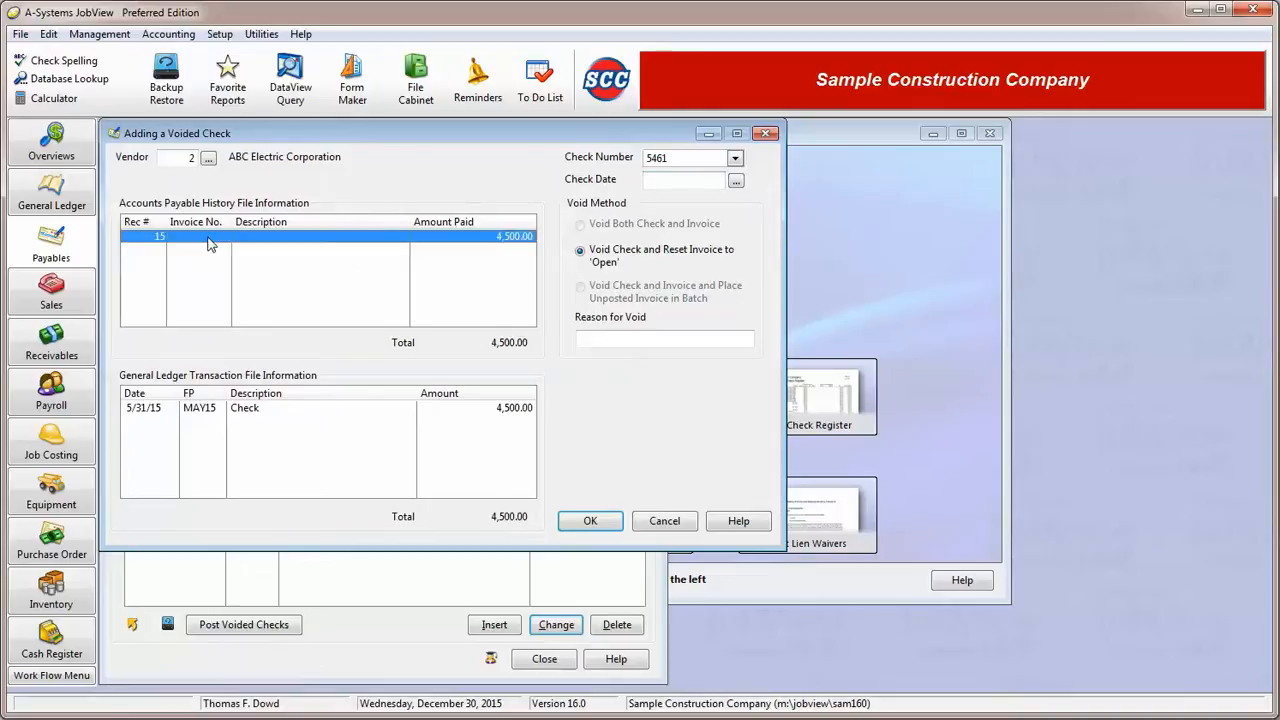
click(205, 412)
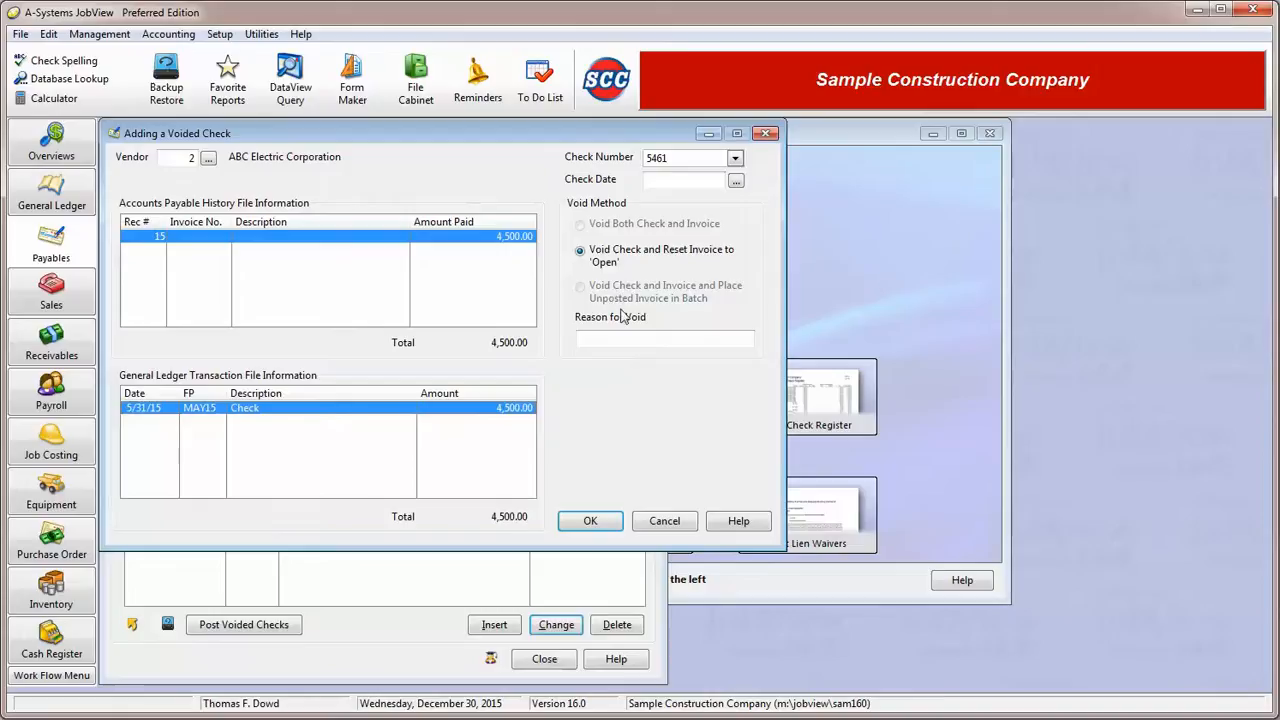
click(595, 520)
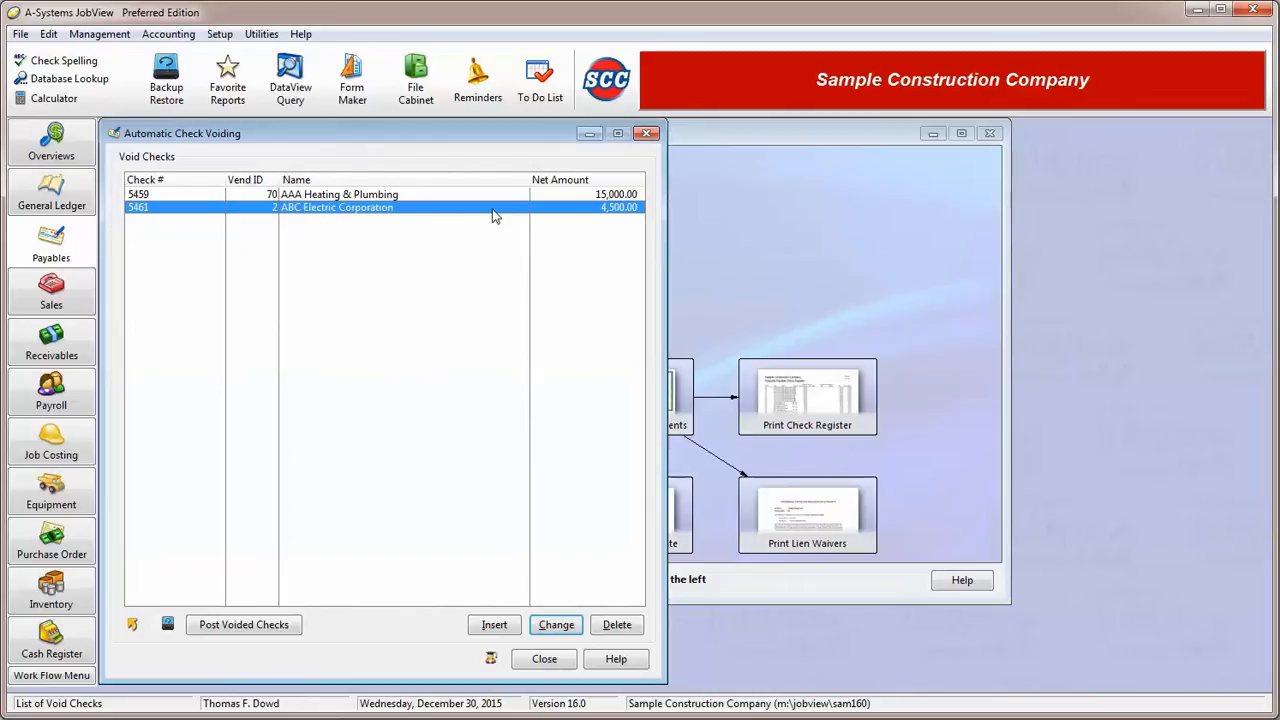
Try posting the voided checks with invoice batch 1 and fiscal period 21, continuing past the posting exceptions, and undo the posting.
click(170, 196)
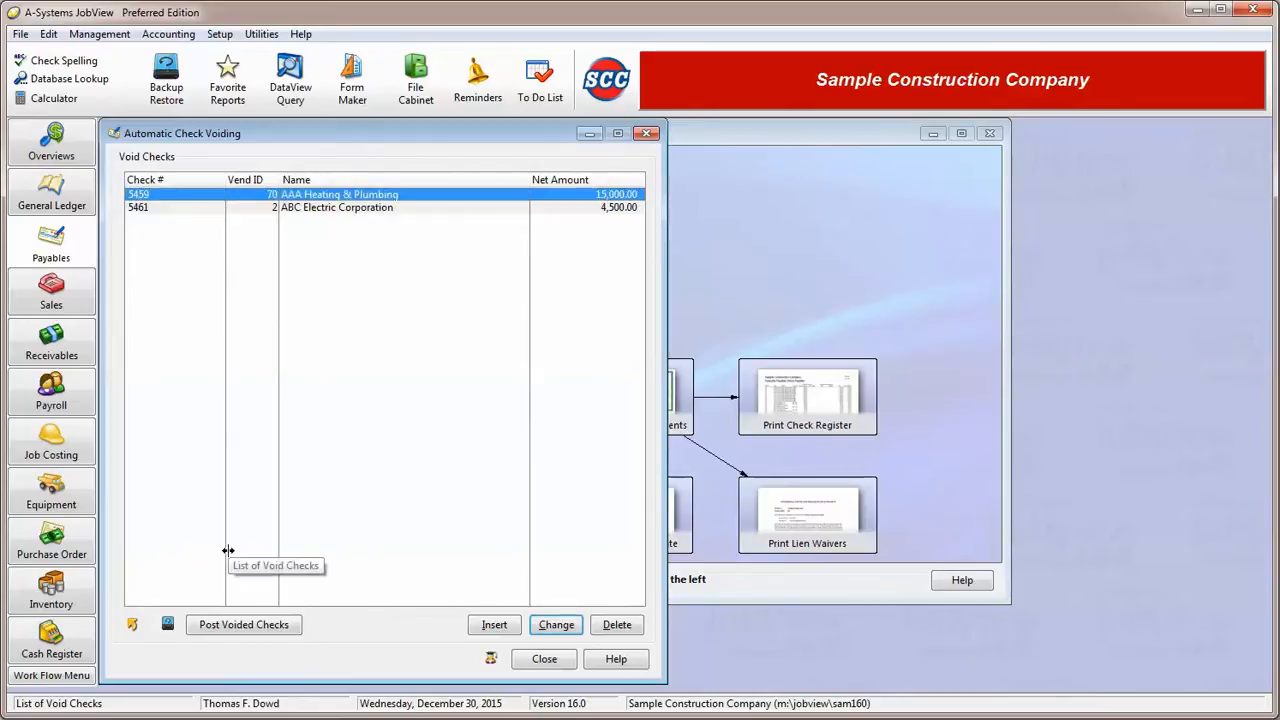
click(226, 627)
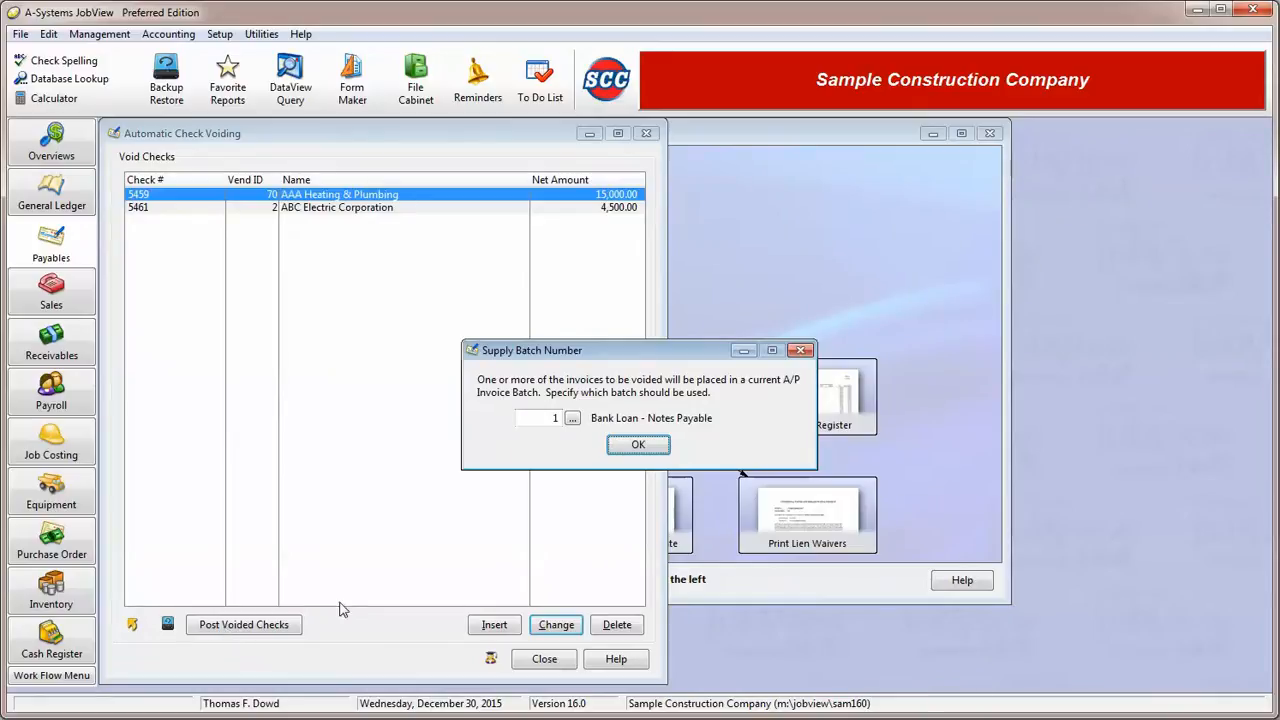
click(638, 446)
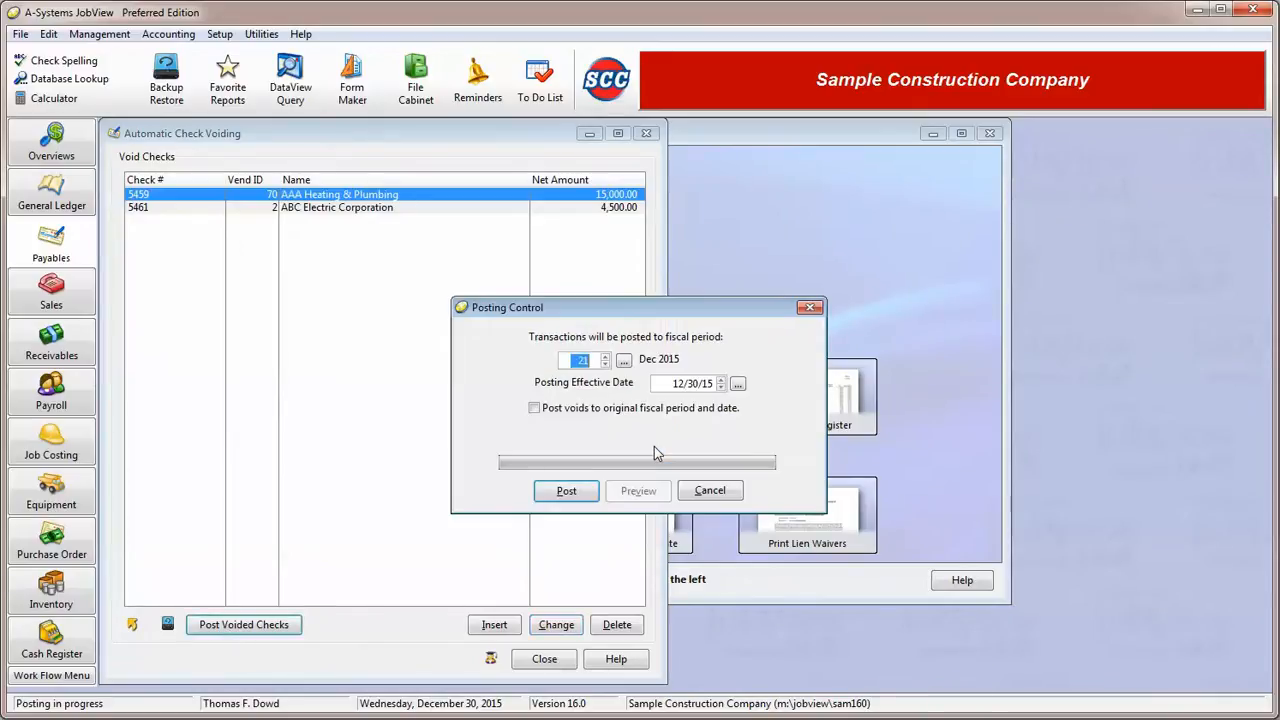
click(592, 361)
drag(592, 361, 573, 366)
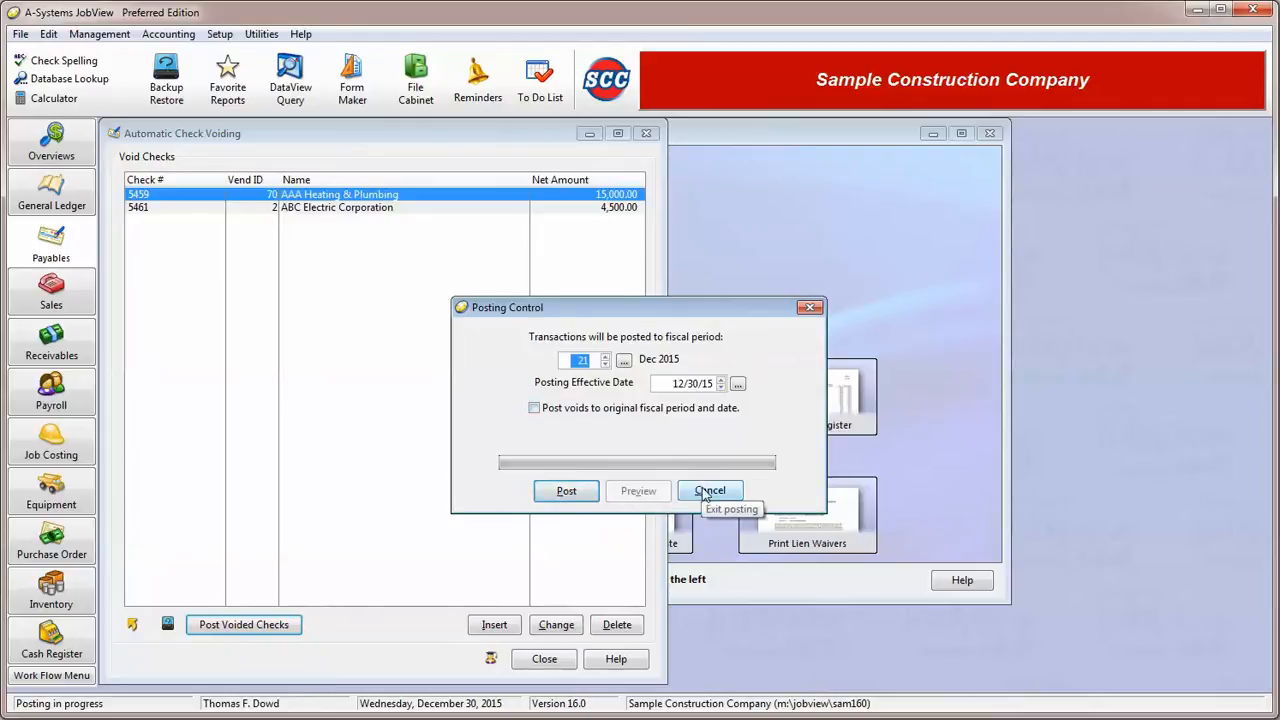
click(566, 491)
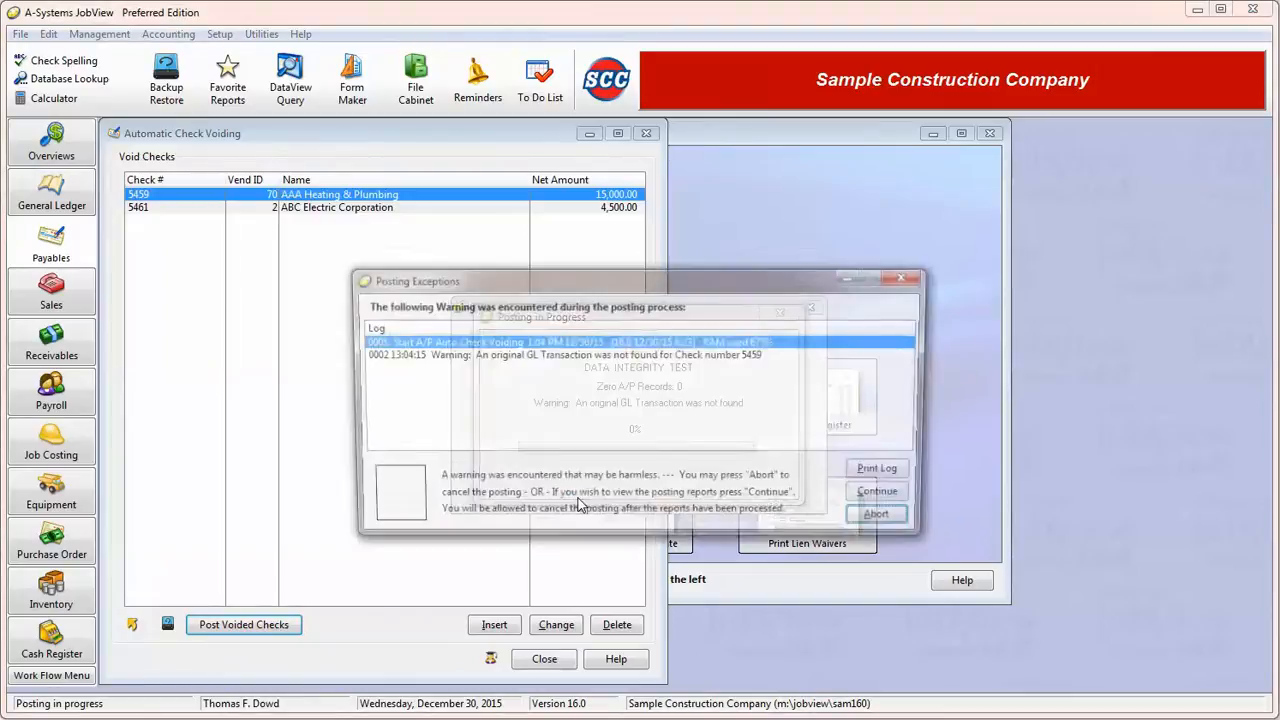
click(899, 494)
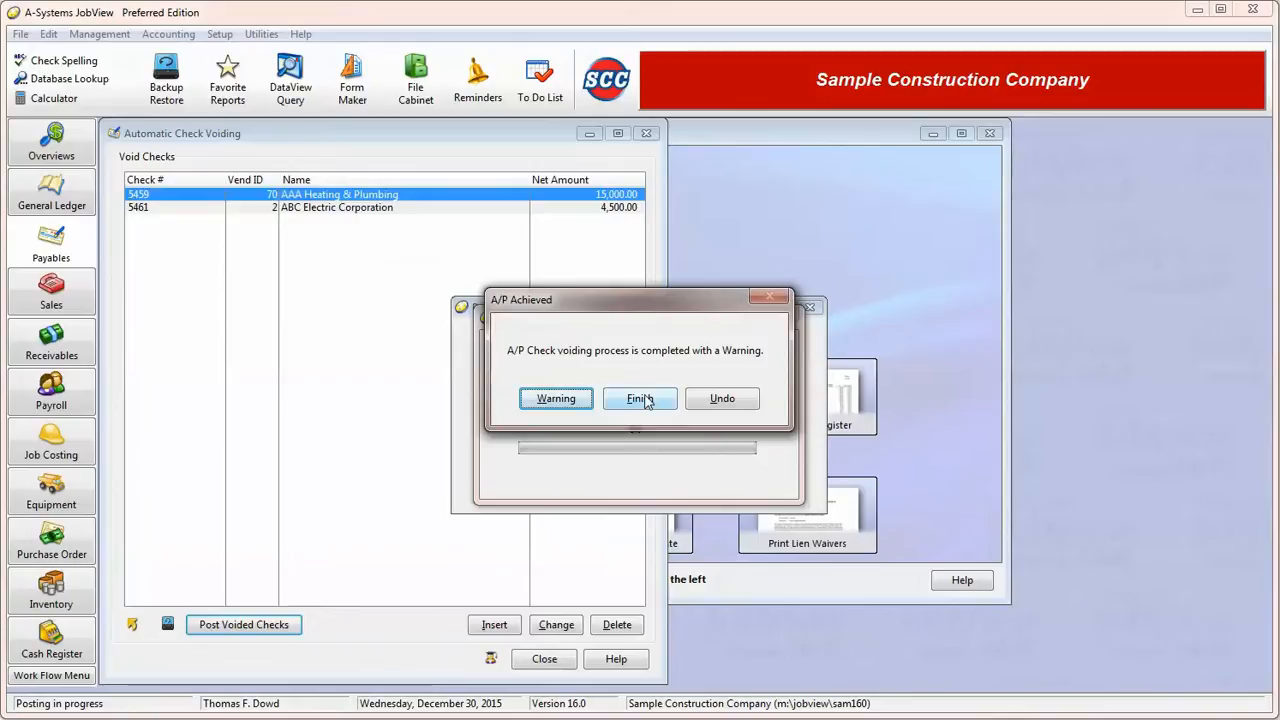
click(738, 400)
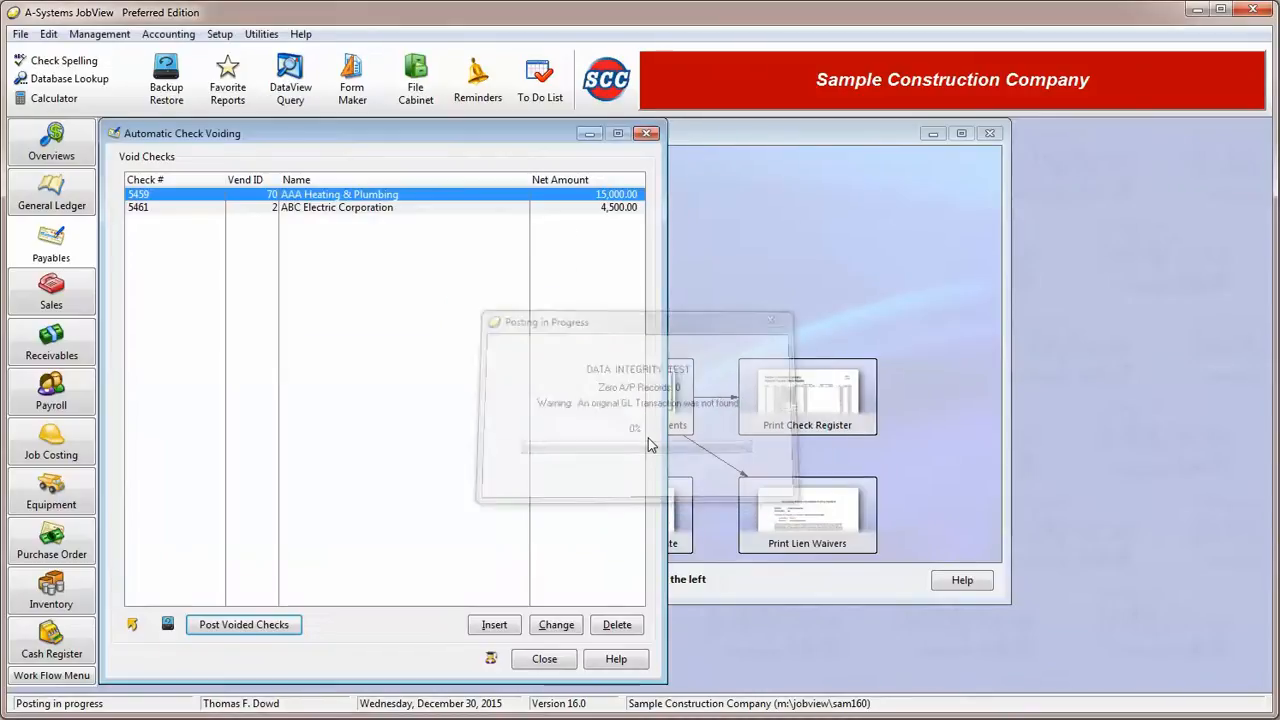
Switch from check voiding to payables invoice voiding and tag the AAA Heating & Plumbing, Black & White Painting Services and Crown Hardware invoices.
click(556, 666)
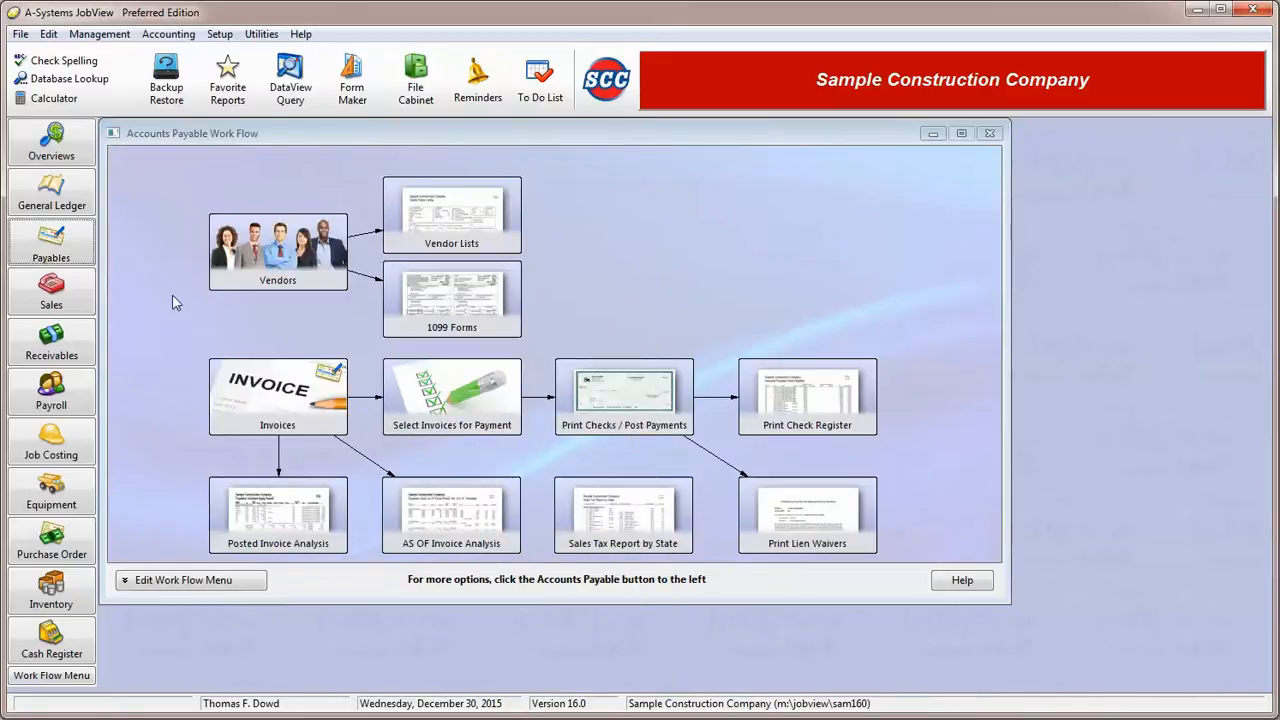
click(53, 257)
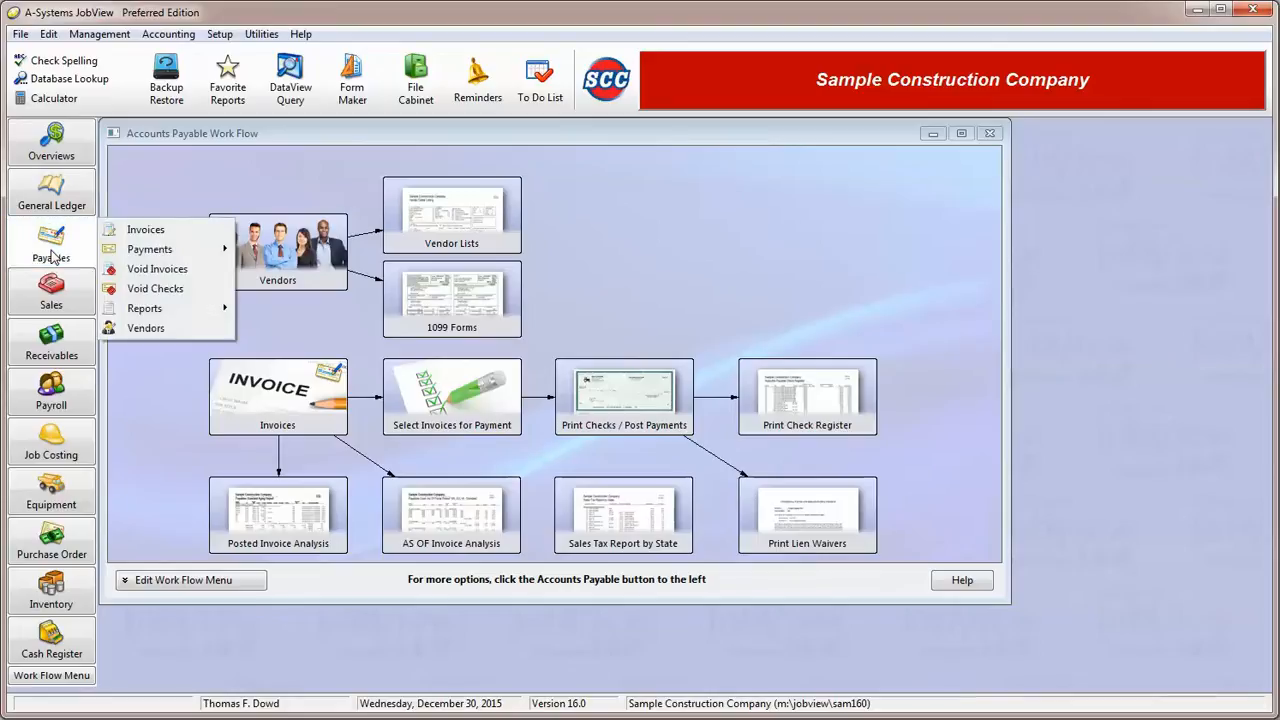
click(196, 272)
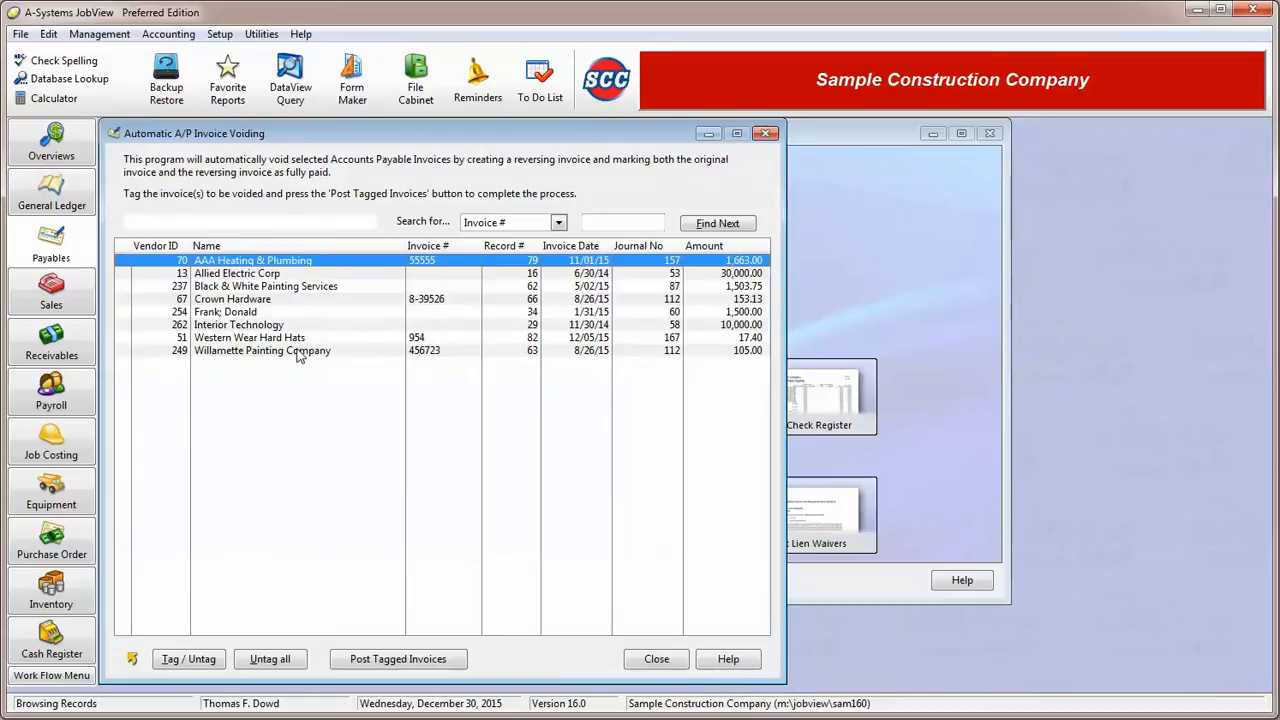
click(122, 262)
click(122, 286)
click(122, 299)
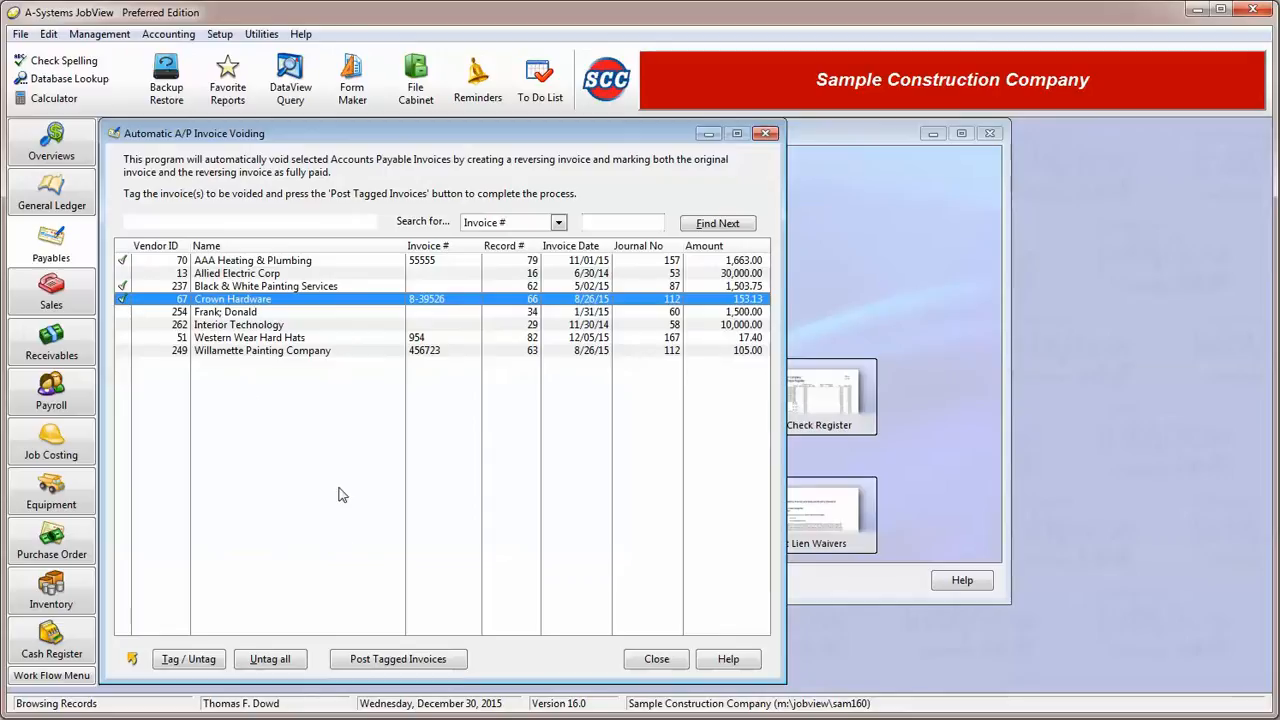
Try posting the tagged invoices without placing an unposted copy in an invoice batch, and exit at the posting control.
click(380, 663)
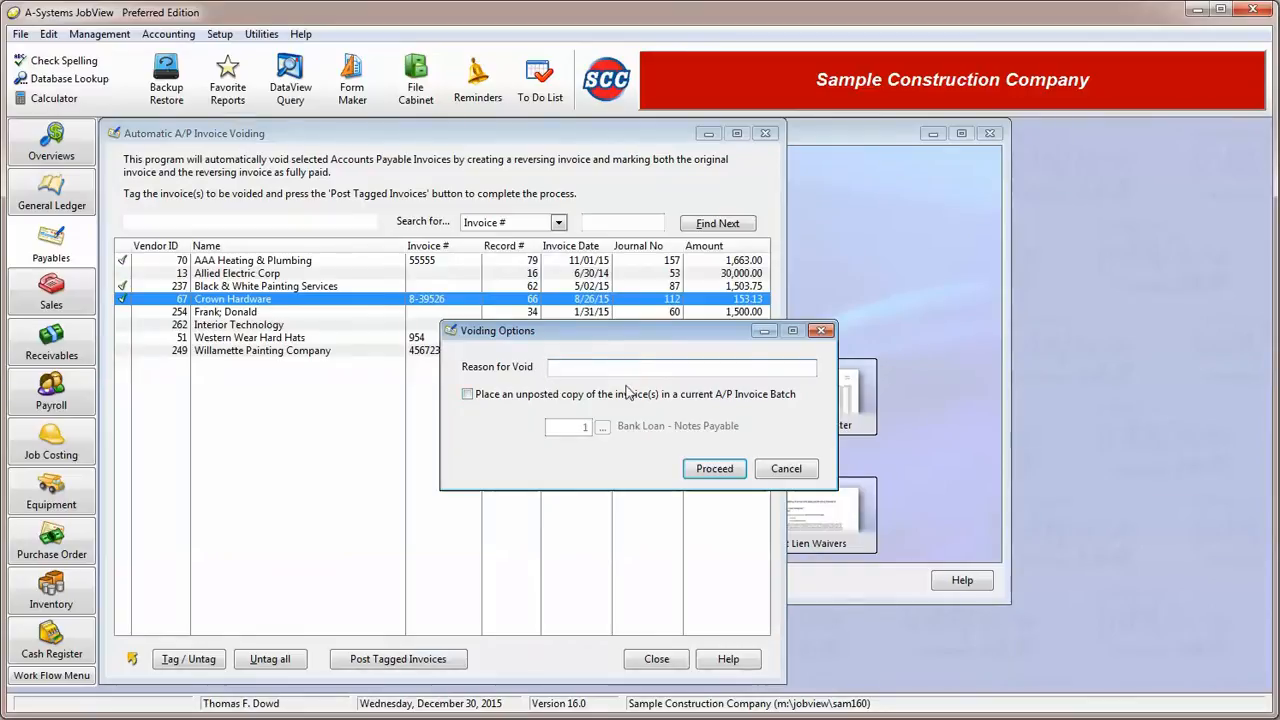
click(525, 397)
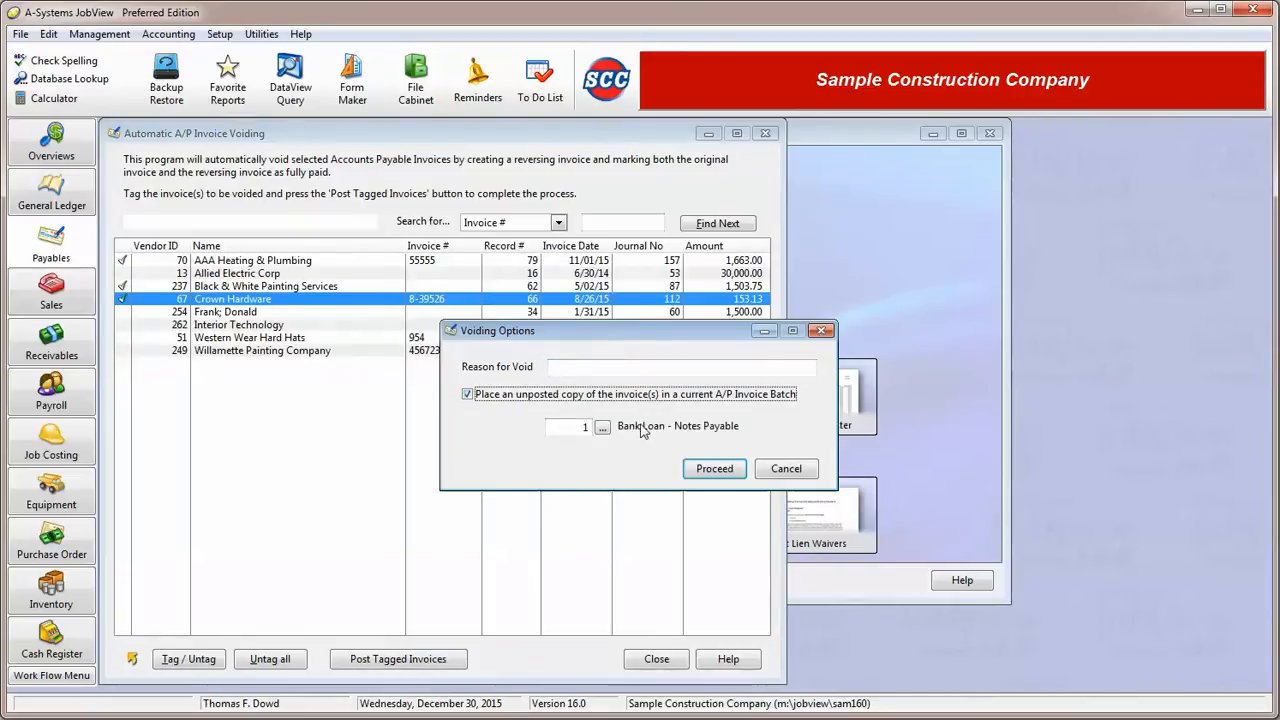
click(468, 395)
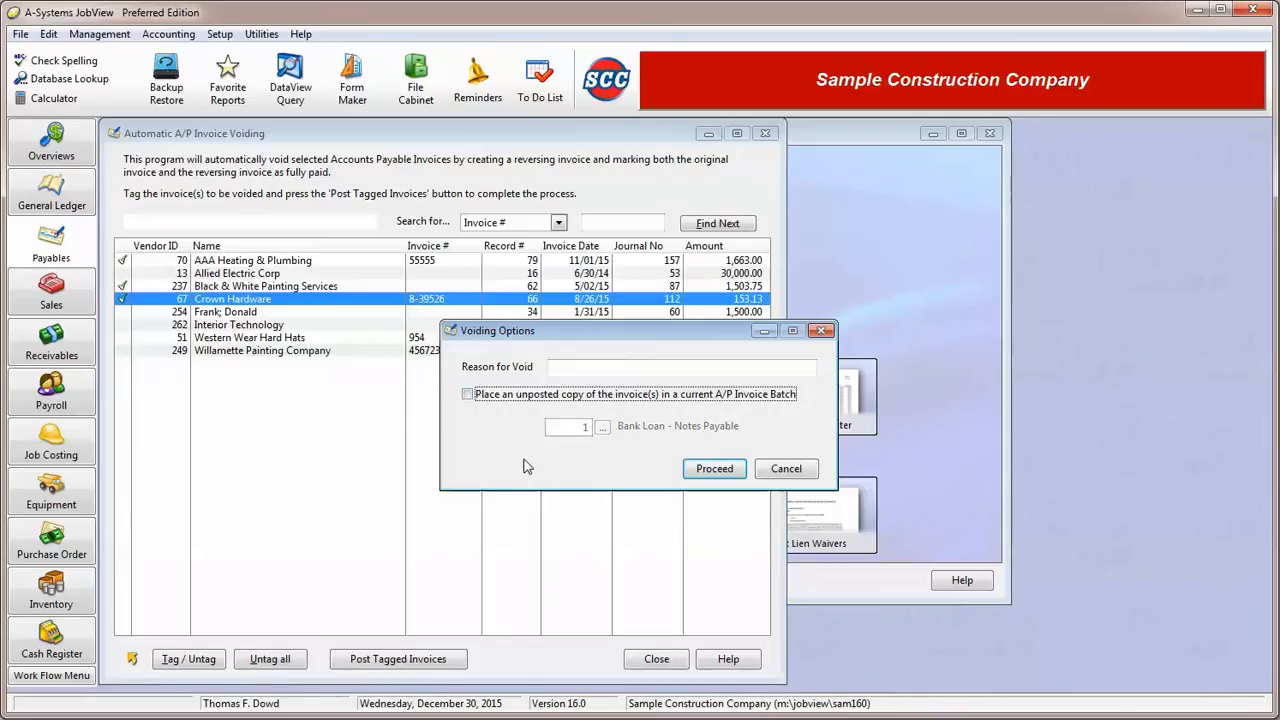
click(722, 474)
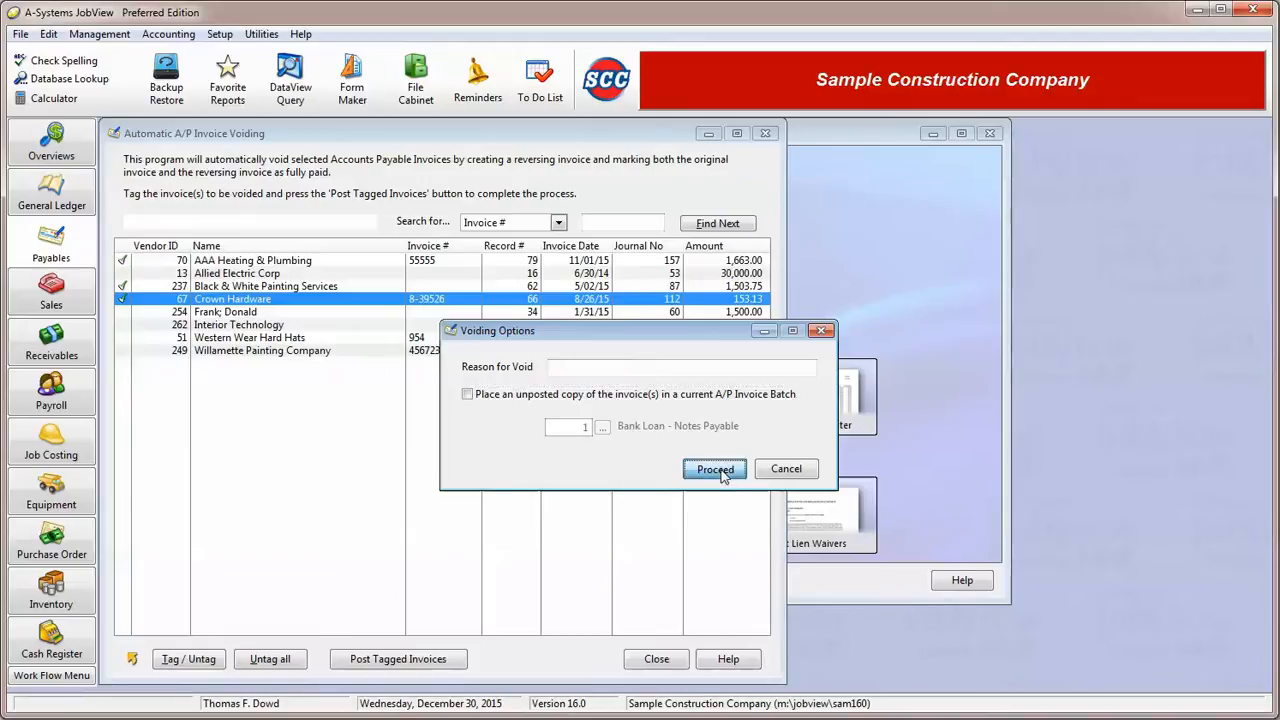
click(711, 423)
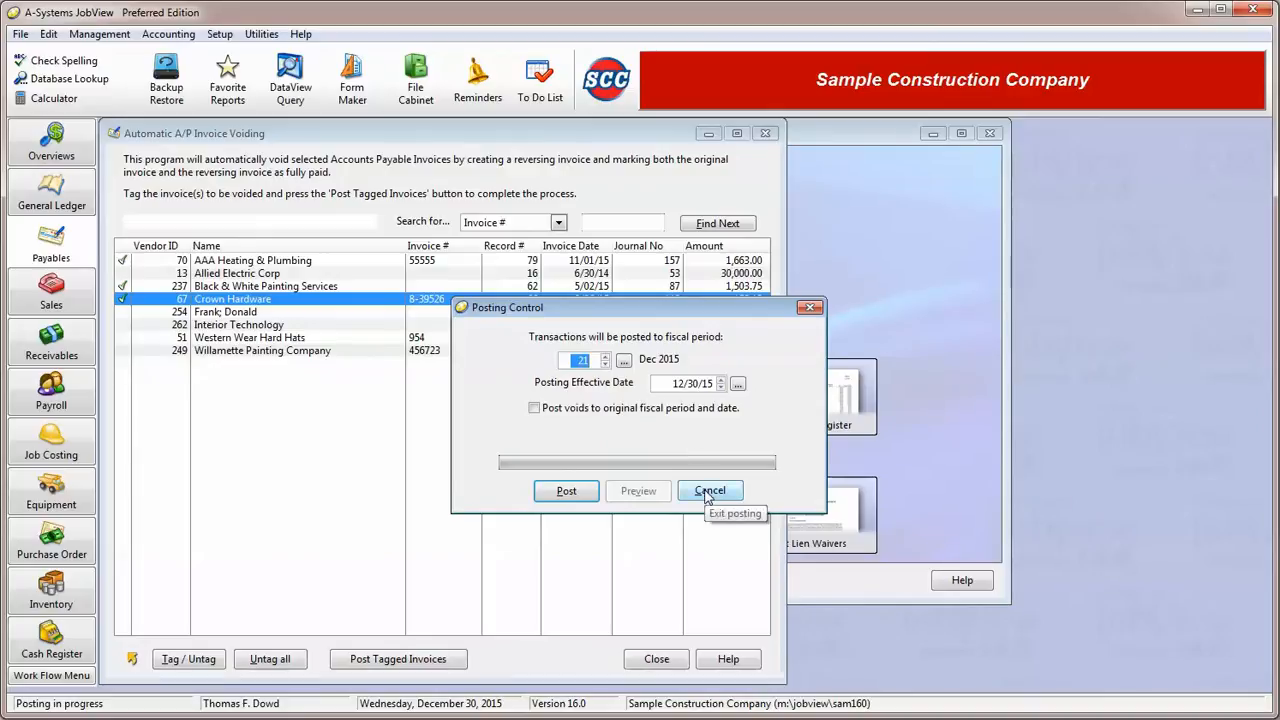
click(707, 491)
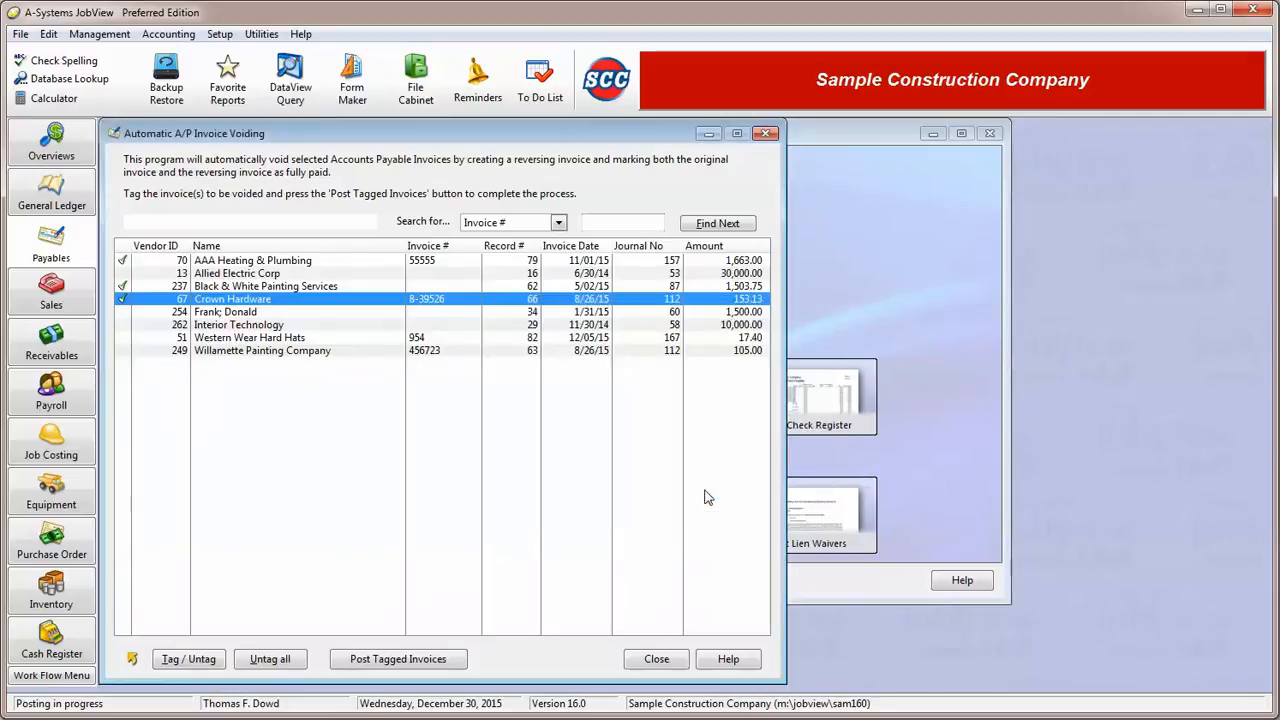